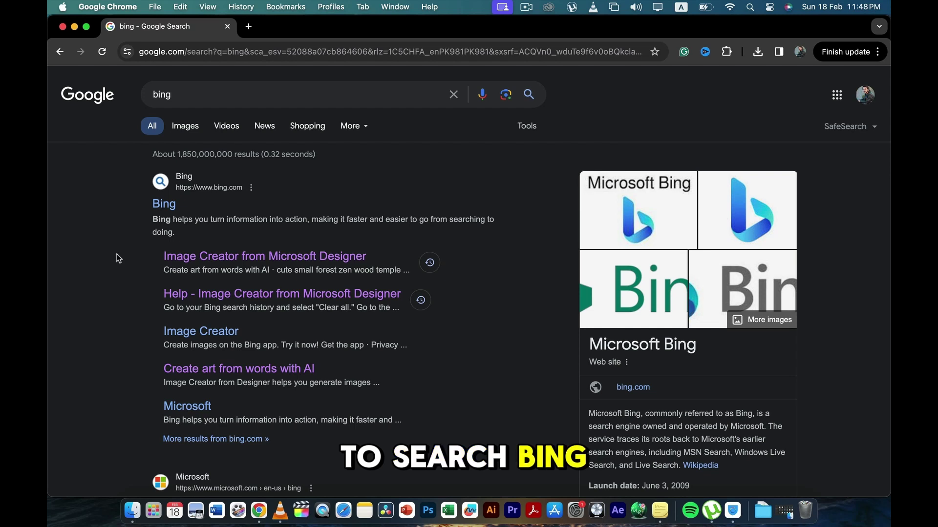
Step: Open Image Creator from Microsoft Designer in the search results, join it to start creating, and switch the browser window to full screen
{"action": "left_click", "coordinate": [206, 258]}
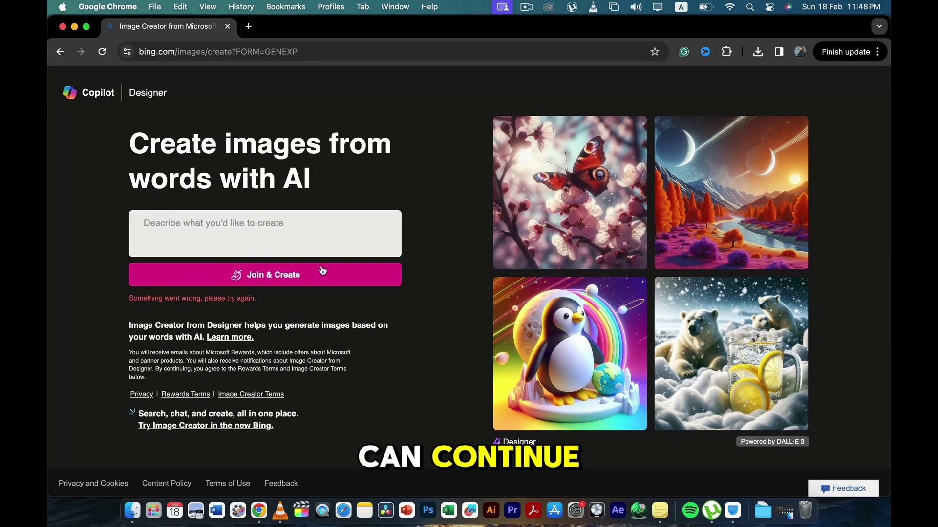
{"action": "left_click", "coordinate": [271, 275]}
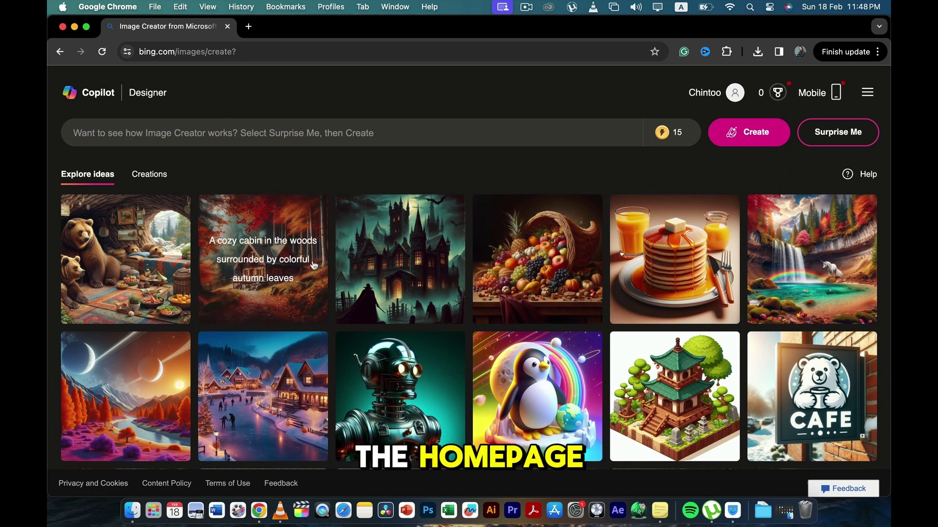
{"action": "scroll", "coordinate": [303, 254], "scroll_direction": "down", "scroll_amount": 1}
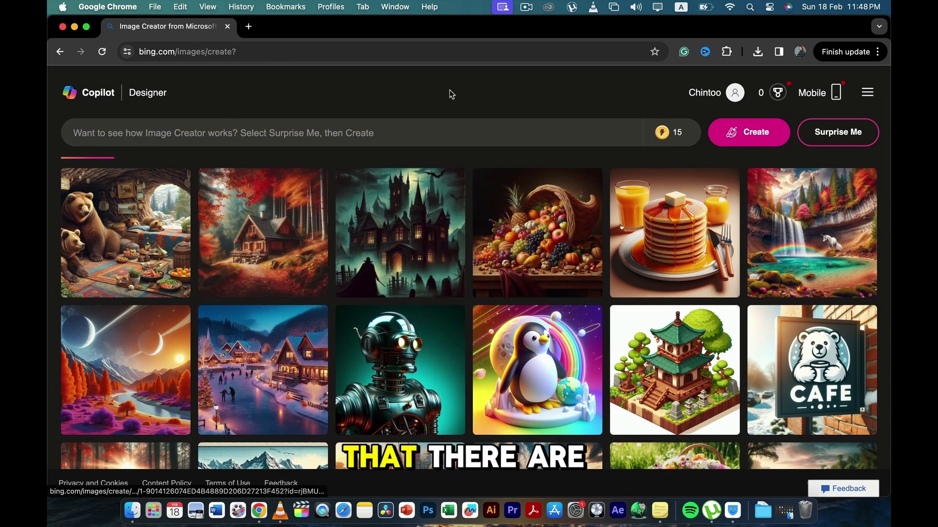
{"action": "left_click", "coordinate": [86, 26]}
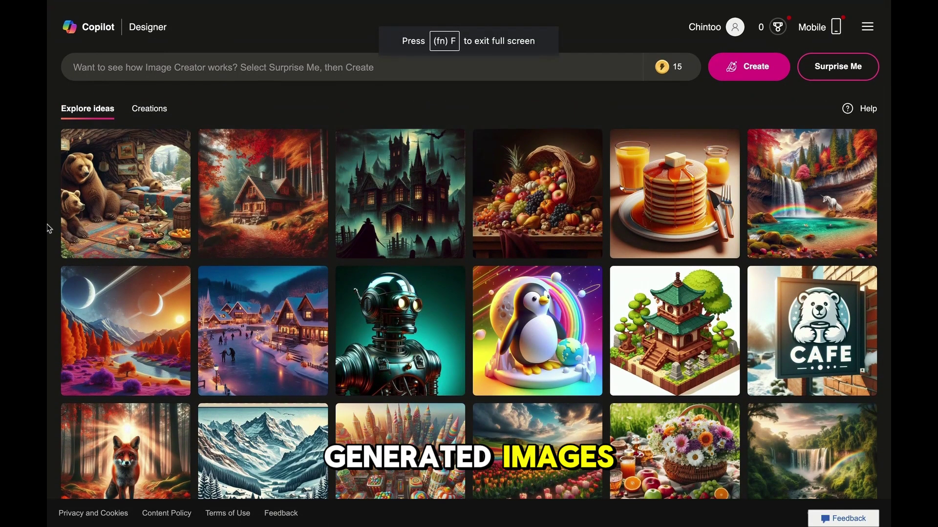
Step: Look through the sample images under Explore ideas and the prompts used to generate them
{"action": "mouse_move", "coordinate": [78, 221]}
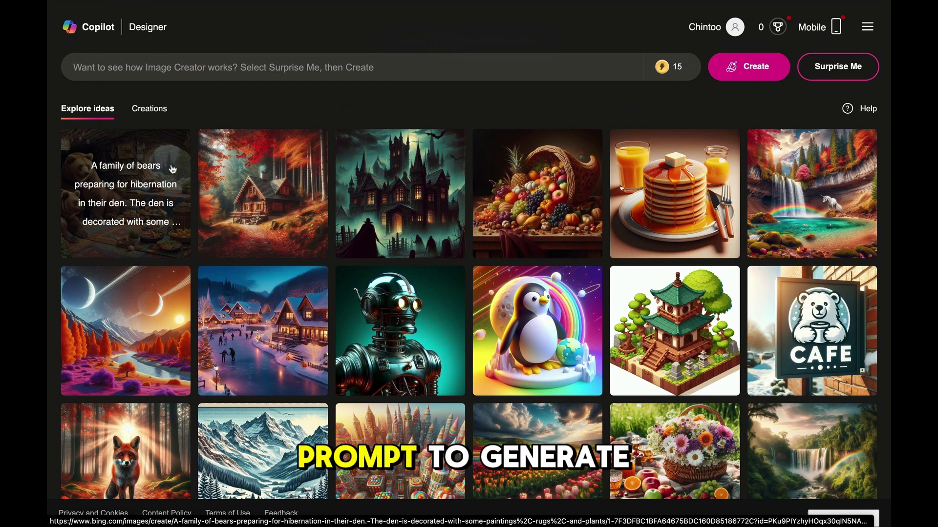
{"action": "mouse_move", "coordinate": [234, 181]}
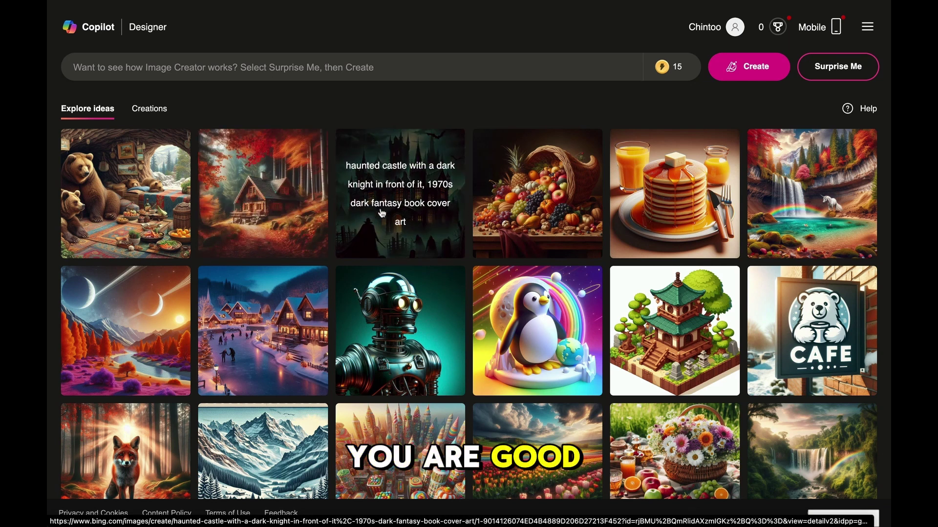
{"action": "mouse_move", "coordinate": [672, 75]}
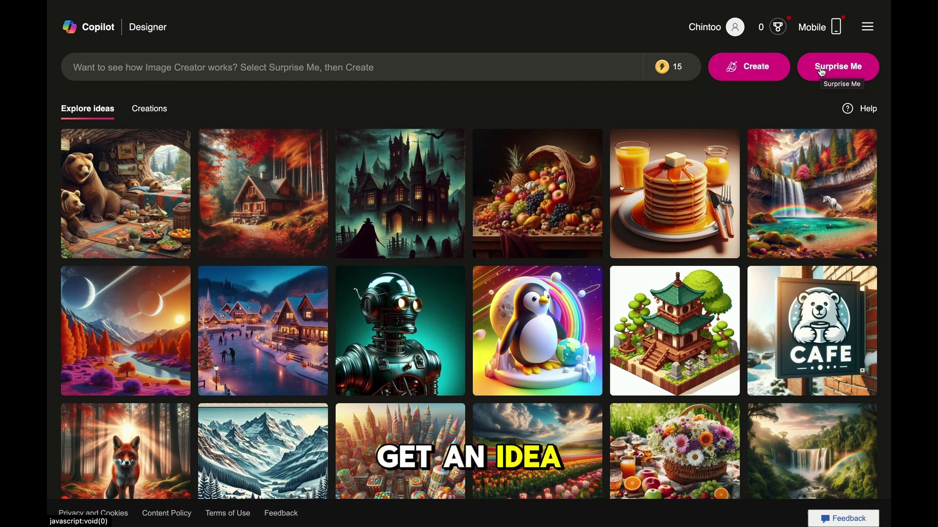
{"action": "scroll", "coordinate": [536, 304], "scroll_direction": "down", "scroll_amount": 6}
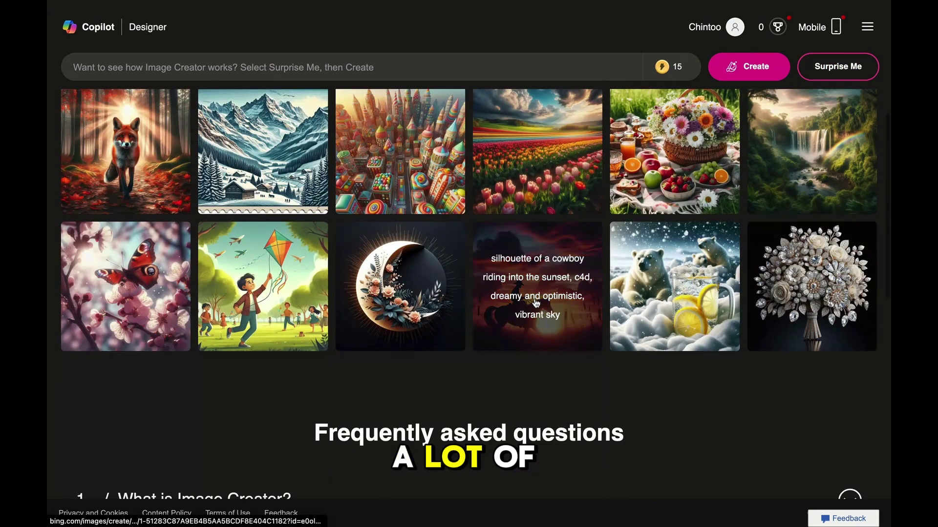
{"action": "scroll", "coordinate": [536, 304], "scroll_direction": "up", "scroll_amount": 6}
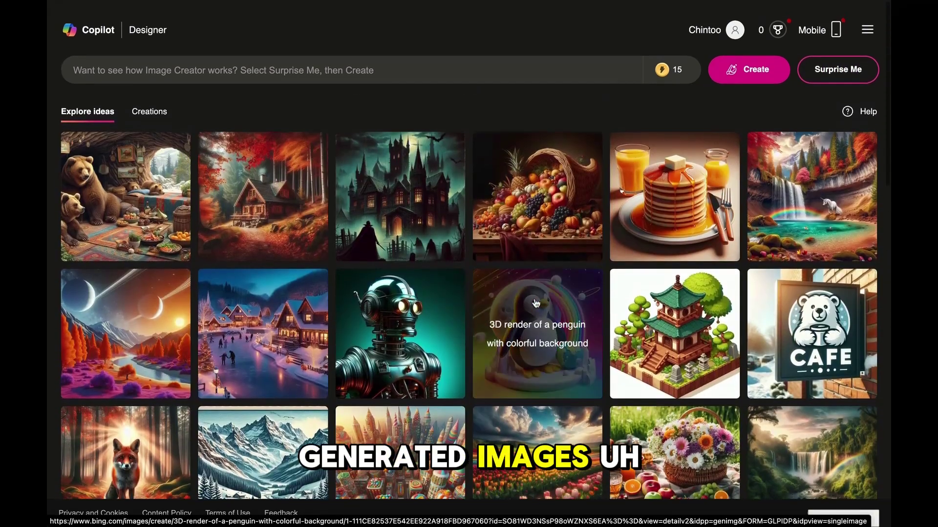
Step: Enter the image prompt "A shady alien looking on earth from a distance in a shady ufo, digital art"
{"action": "left_click", "coordinate": [395, 73]}
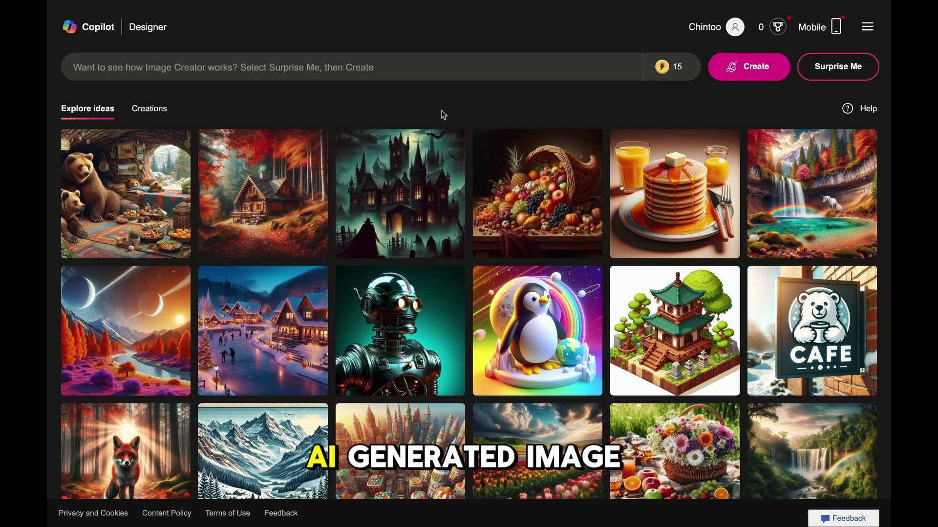
{"action": "left_click", "coordinate": [391, 69]}
{"action": "type", "text": "A shady alien "}
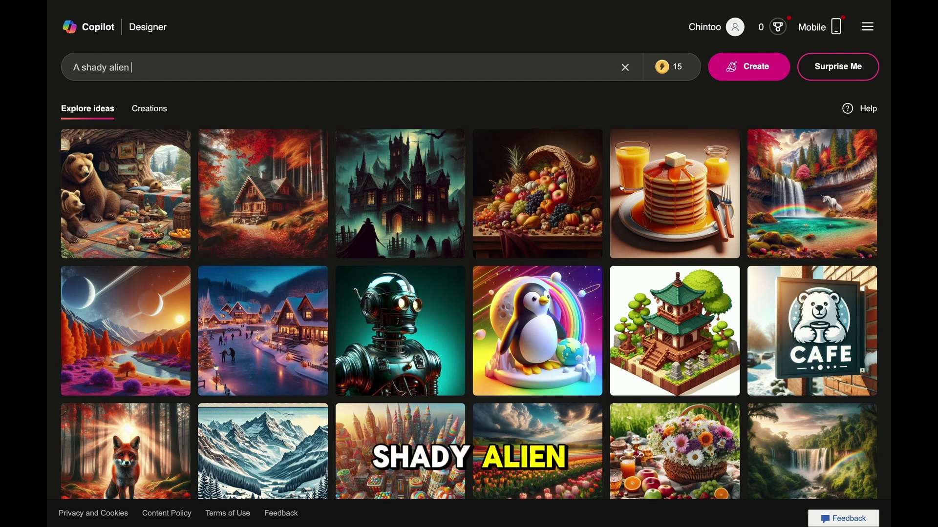
{"action": "type", "text": "looking on eart"}
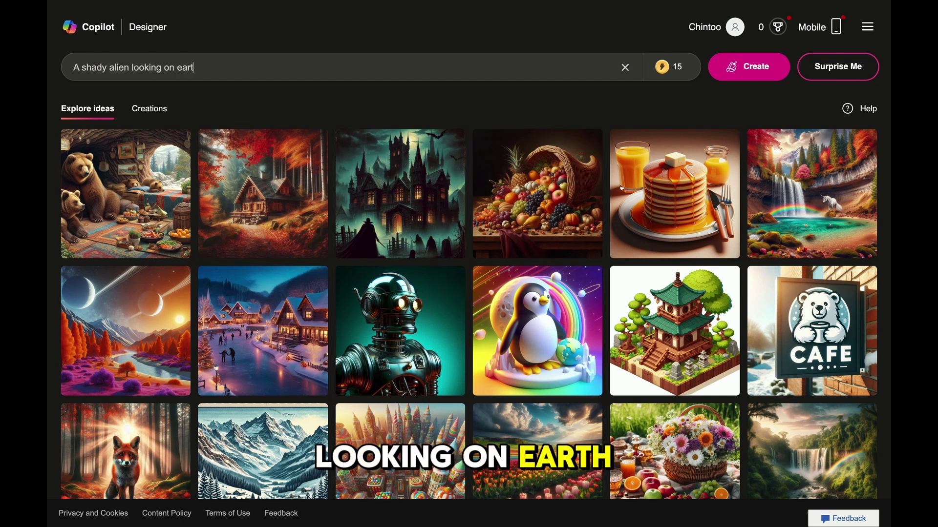
{"action": "type", "text": "h from a distance in "}
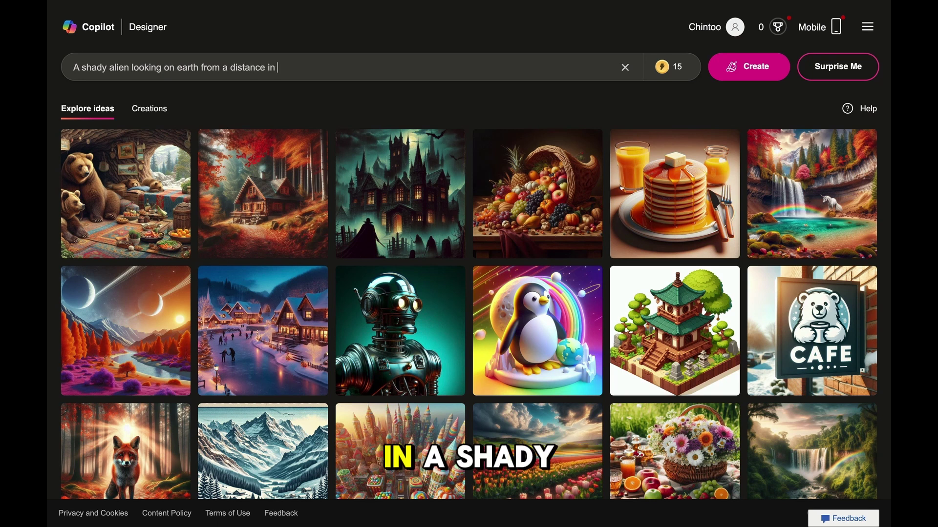
{"action": "type", "text": "a shady sha"}
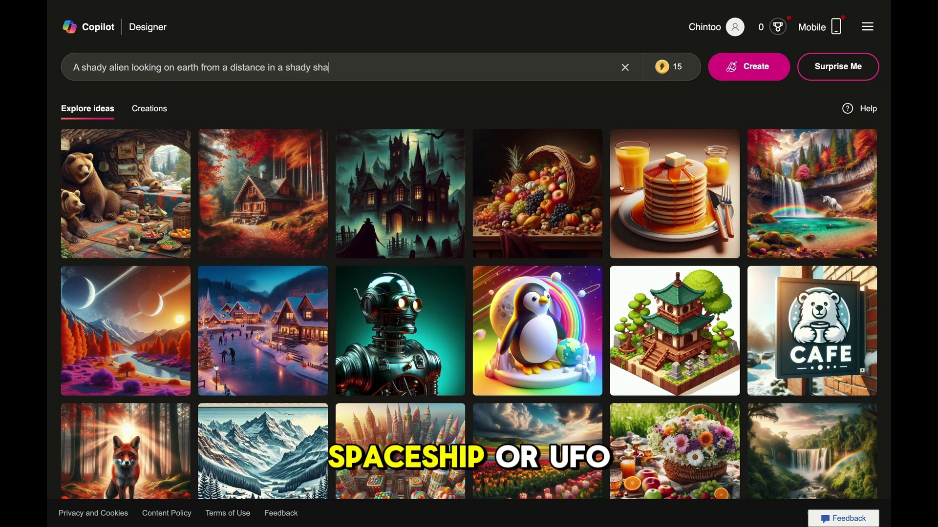
{"action": "type", "text": "pe"}
{"action": "key", "text": "BackSpace"}
{"action": "key", "text": "BackSpace"}
{"action": "key", "text": "BackSpace"}
{"action": "key", "text": "BackSpace"}
{"action": "key", "text": "BackSpace"}
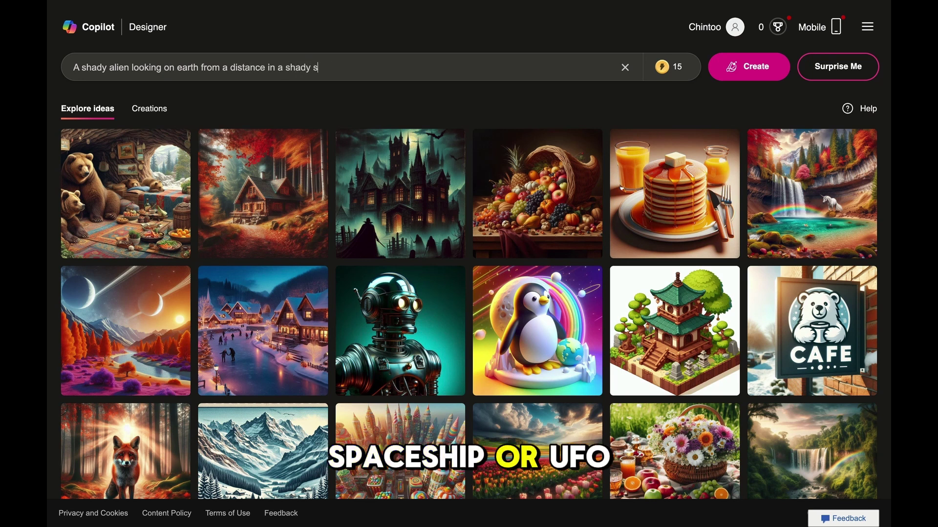
{"action": "type", "text": "ufo, digital art"}
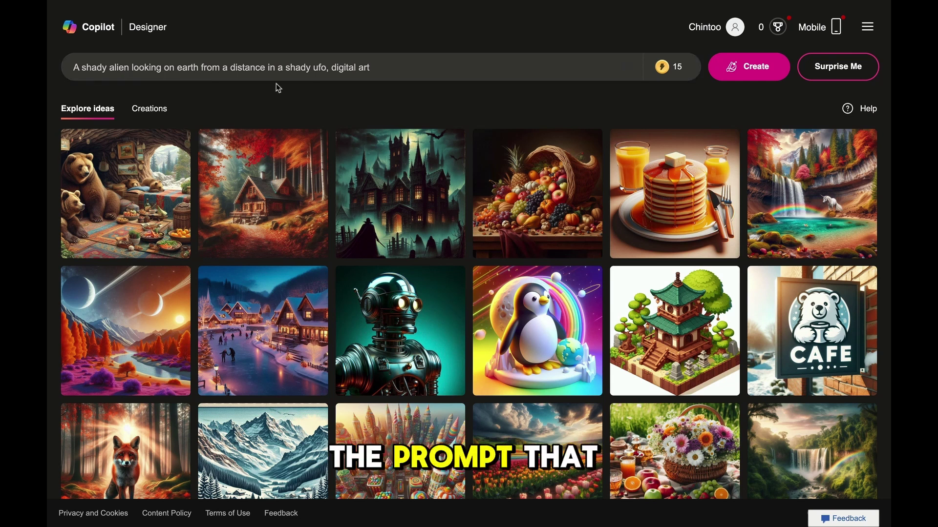
Step: Review the wording of the shady alien prompt and generate images from it
{"action": "left_click_drag", "start_coordinate": [72, 68], "coordinate": [108, 69]}
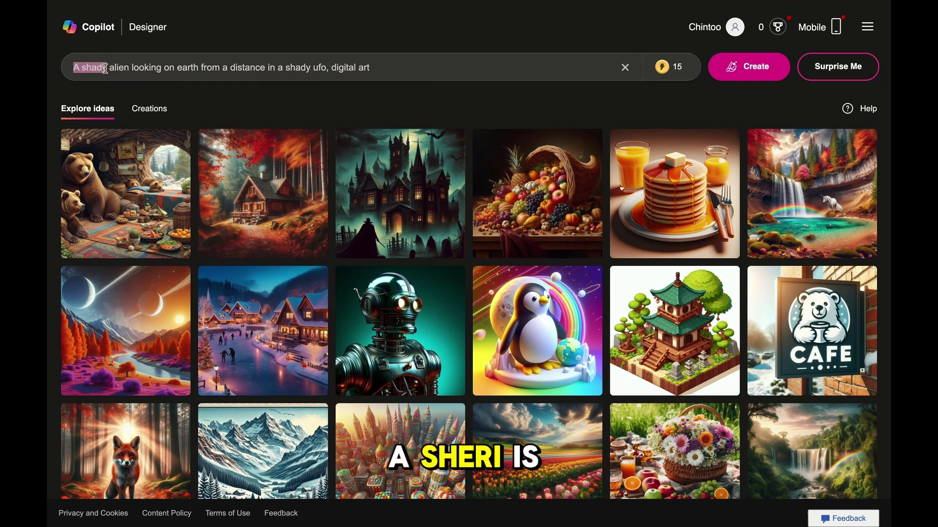
{"action": "left_click", "coordinate": [117, 68]}
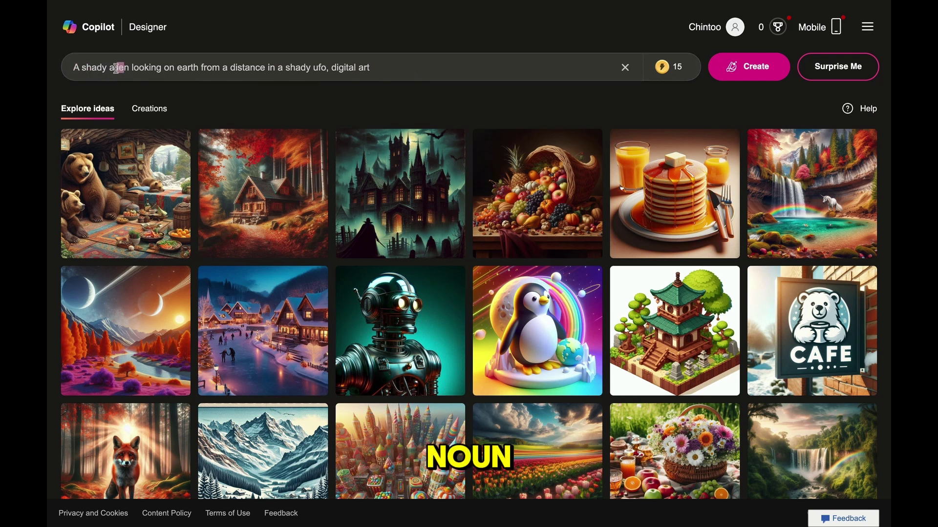
{"action": "double_click", "coordinate": [118, 68]}
{"action": "left_click", "coordinate": [174, 68]}
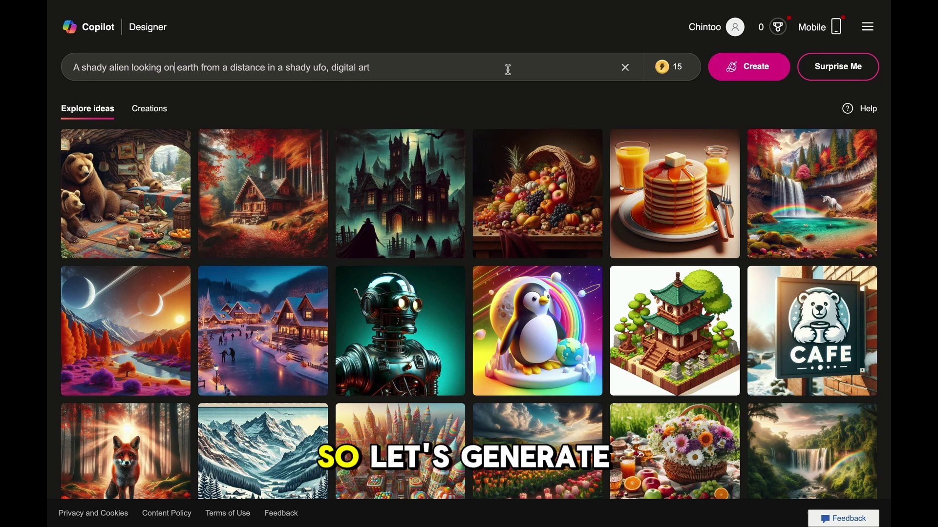
{"action": "left_click", "coordinate": [747, 72]}
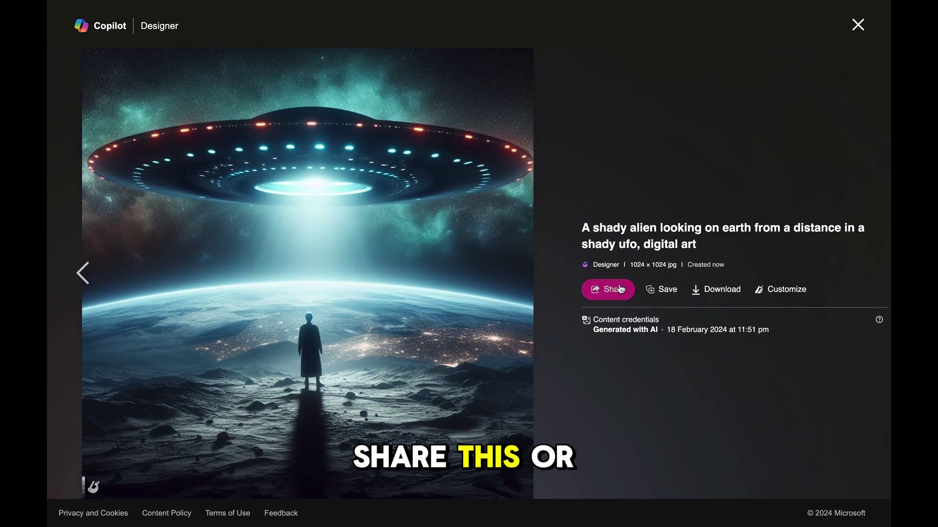
Step: Download the opened image of the robed figure beneath the UFO, browse back to the first generated image and close the image view
{"action": "left_click", "coordinate": [666, 291]}
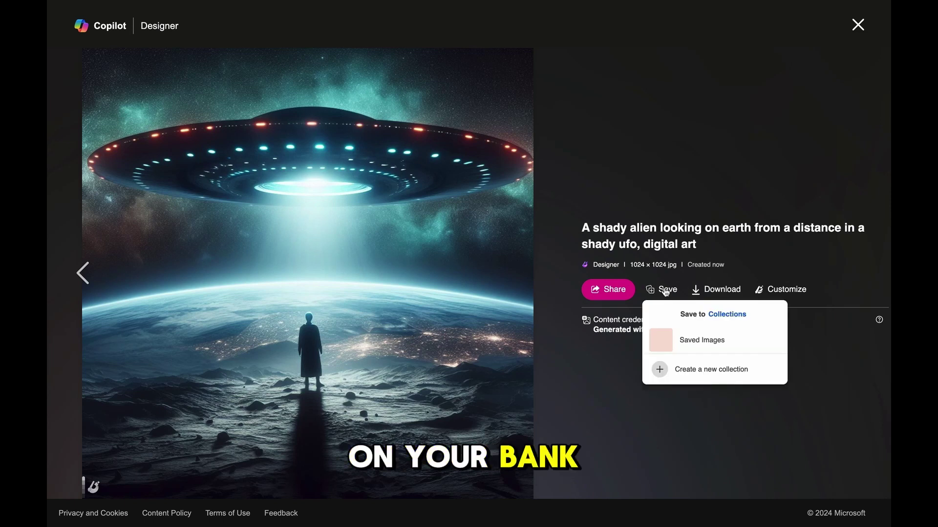
{"action": "left_click", "coordinate": [716, 293]}
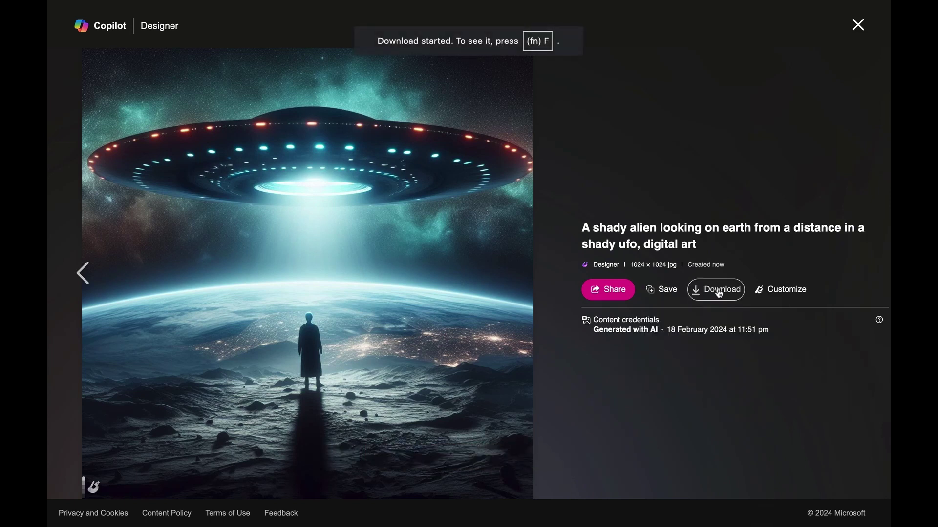
{"action": "key", "text": "Left"}
{"action": "key", "text": "Left"}
{"action": "key", "text": "Left"}
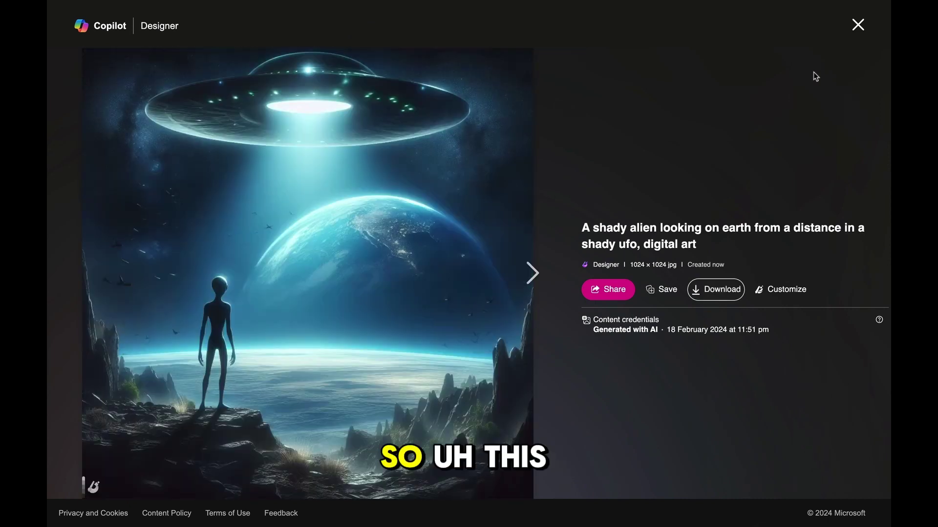
{"action": "left_click", "coordinate": [858, 24]}
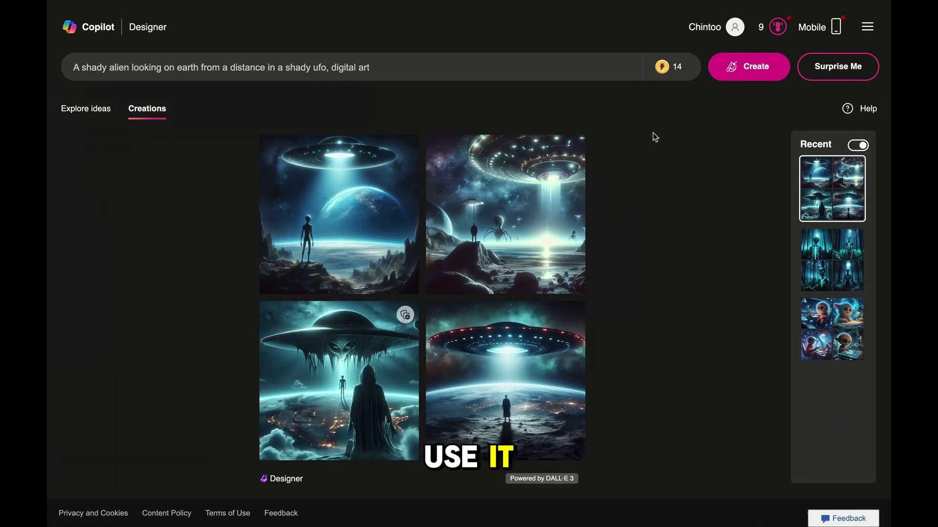
{"action": "left_click", "coordinate": [520, 74]}
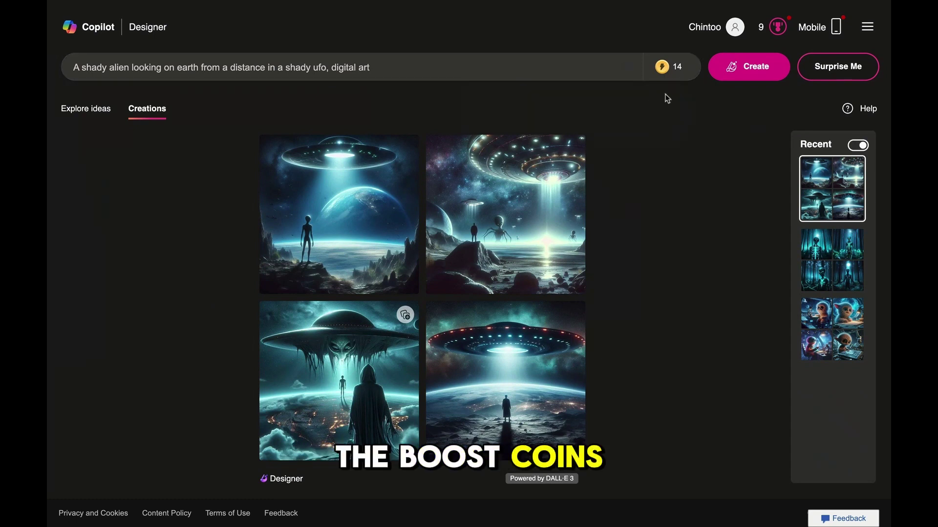
{"action": "mouse_move", "coordinate": [666, 89]}
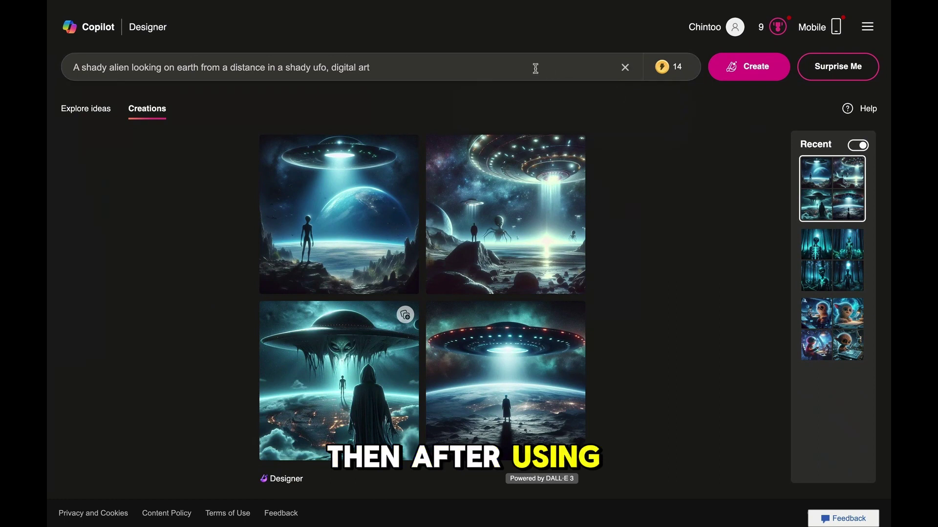